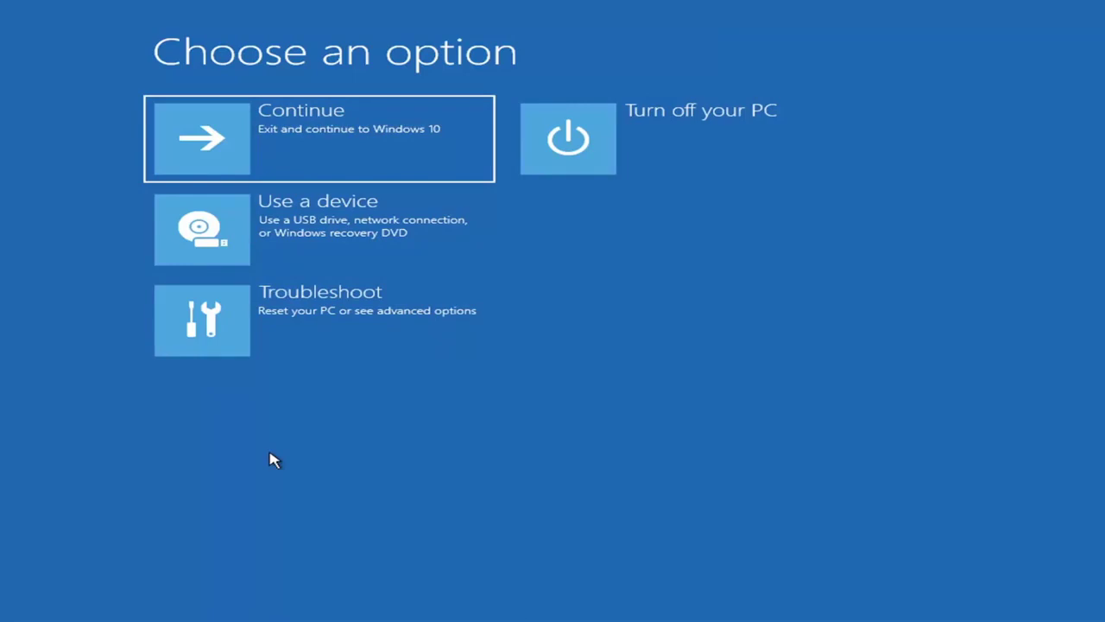
# Run Startup Repair from the advanced troubleshooting options
pyautogui.click(411, 328)
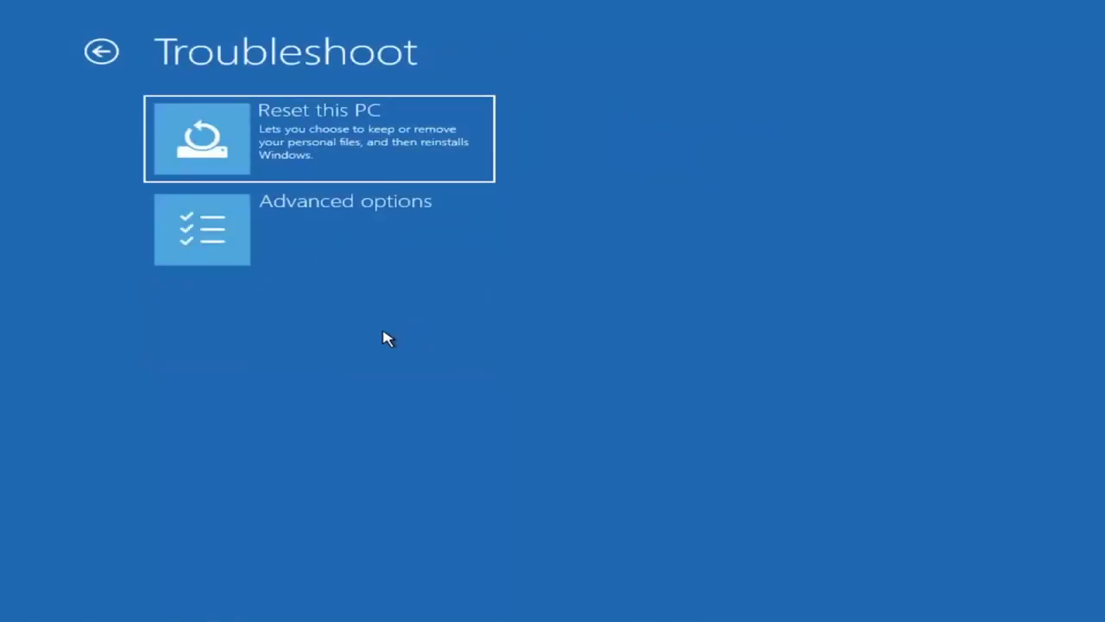
pyautogui.click(346, 235)
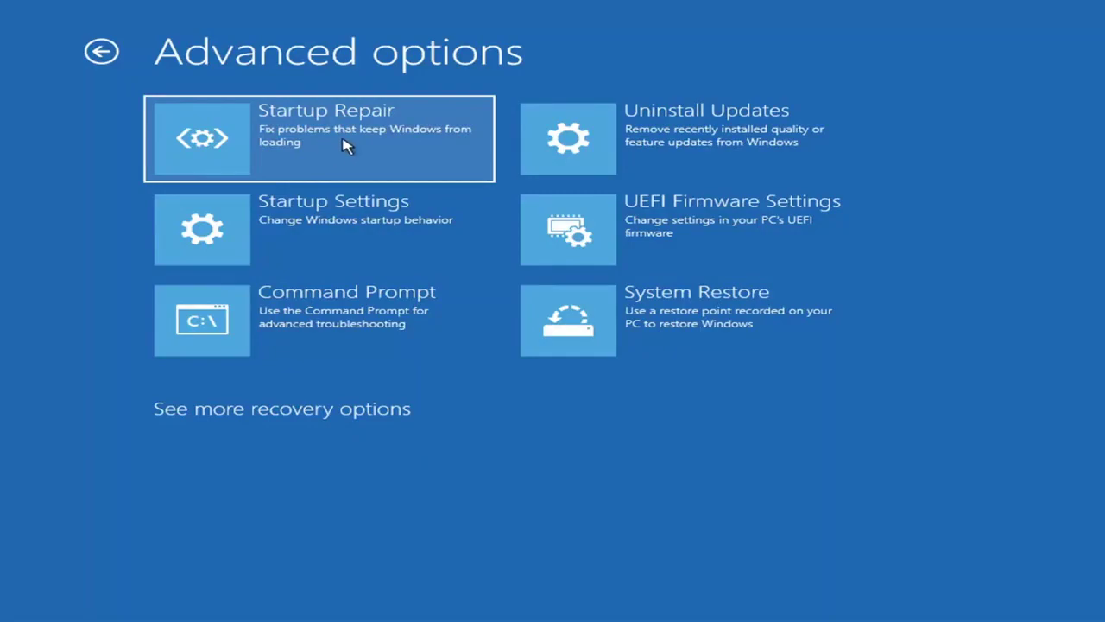
pyautogui.click(283, 152)
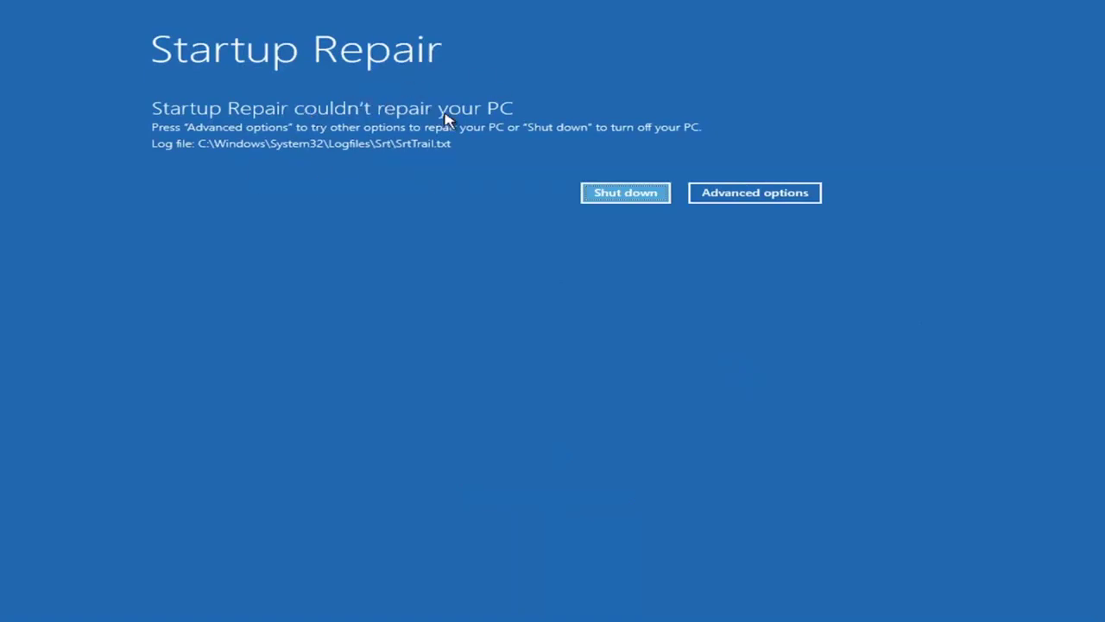
# Return to the advanced troubleshooting options and review the Startup Settings and Uninstall Updates pages
pyautogui.click(772, 194)
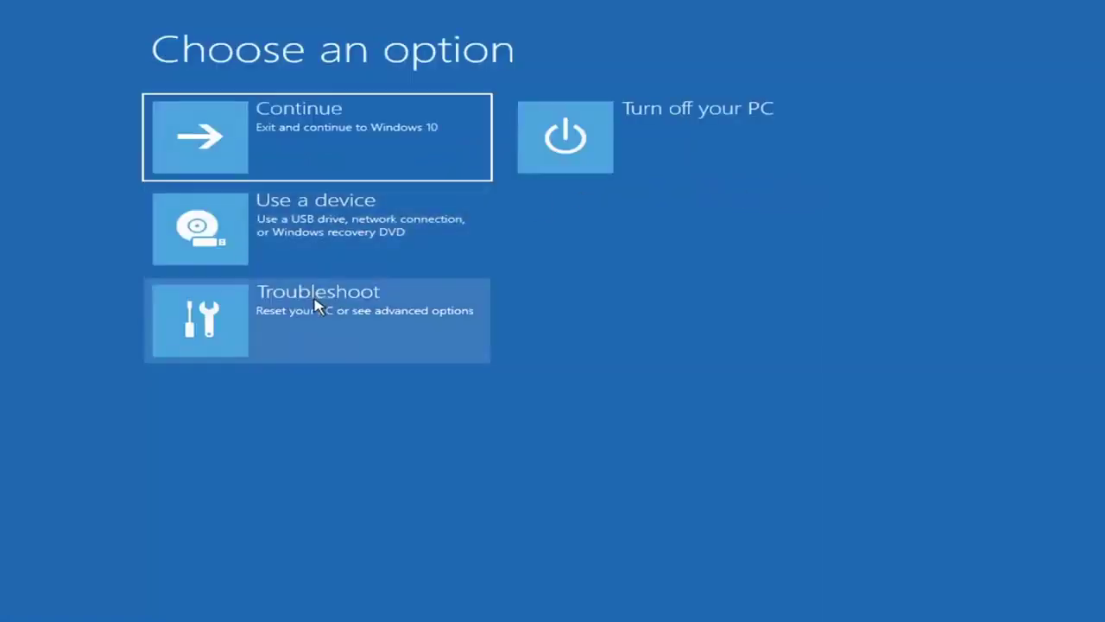
pyautogui.click(340, 321)
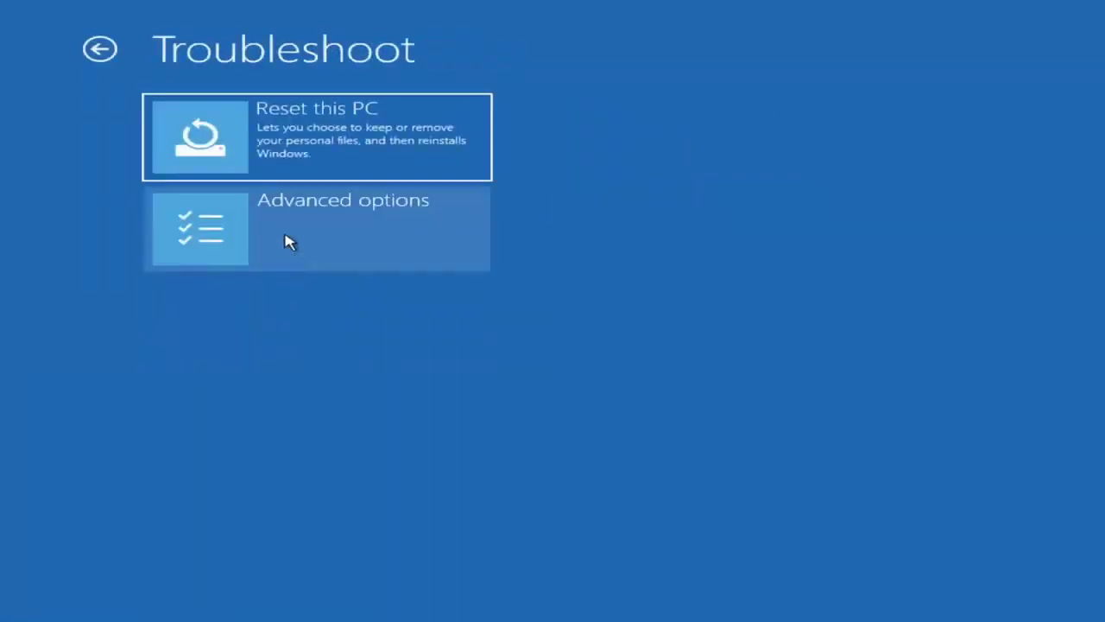
pyautogui.click(289, 243)
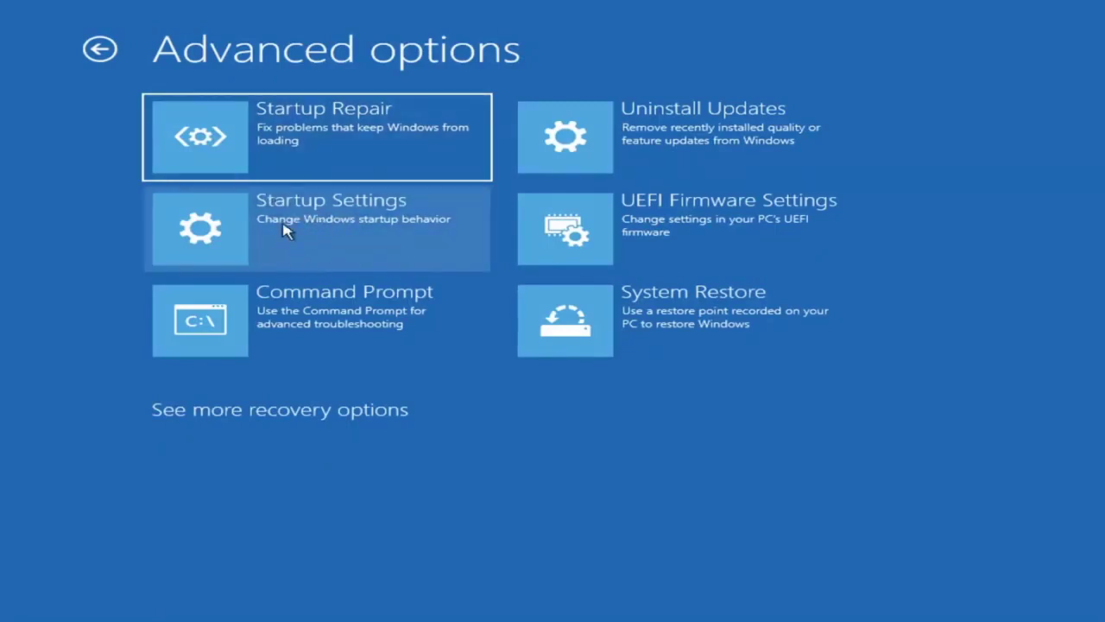
pyautogui.click(284, 230)
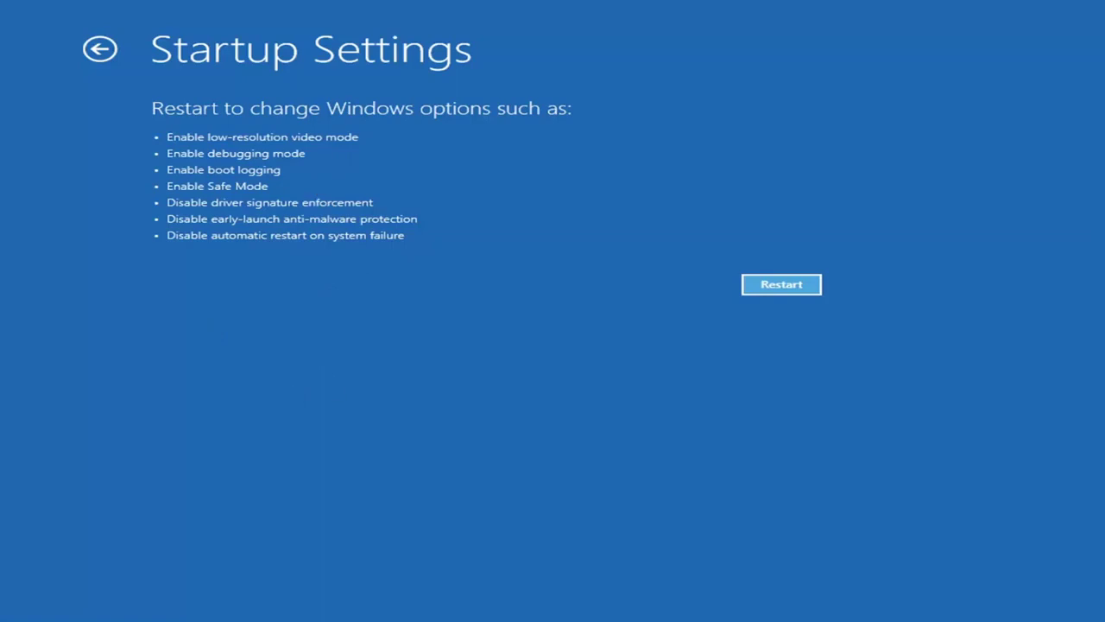
pyautogui.click(794, 293)
pyautogui.click(90, 48)
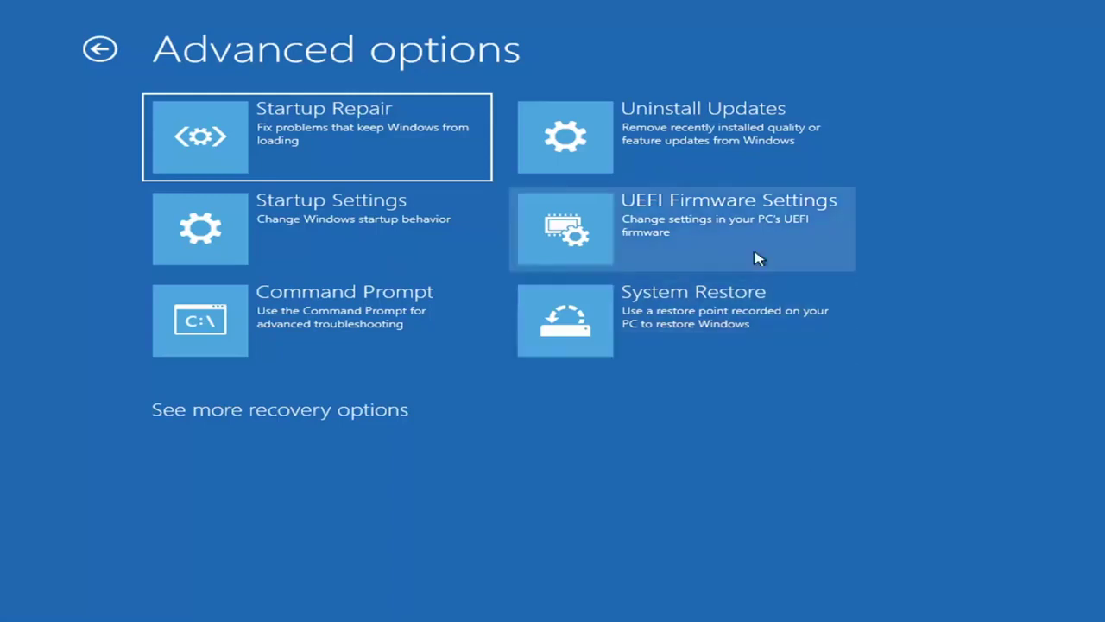
pyautogui.click(646, 143)
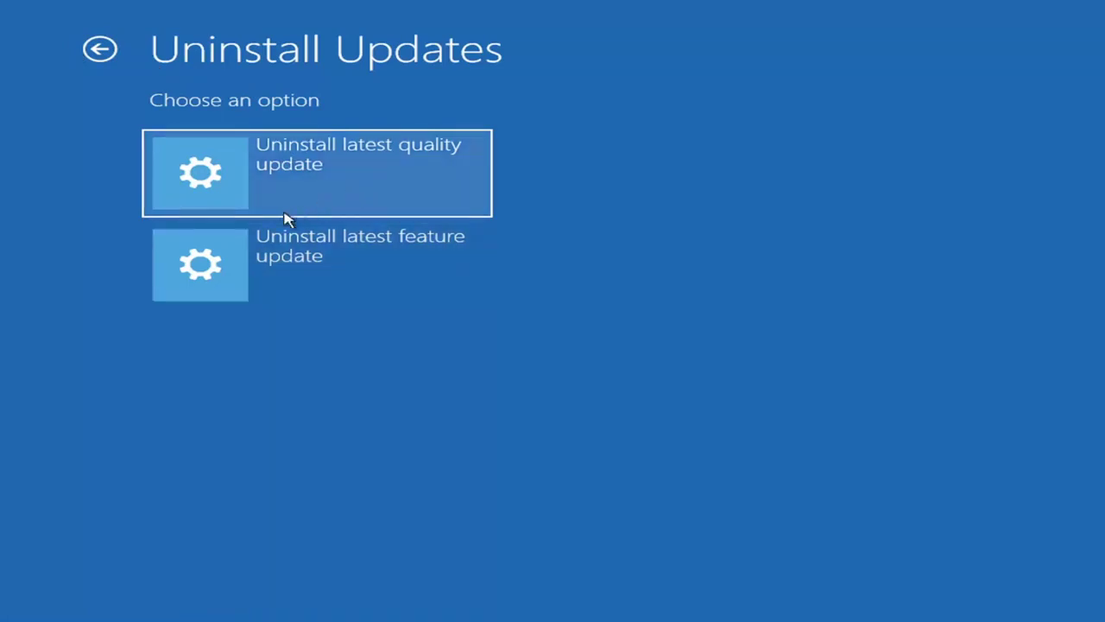
pyautogui.click(110, 47)
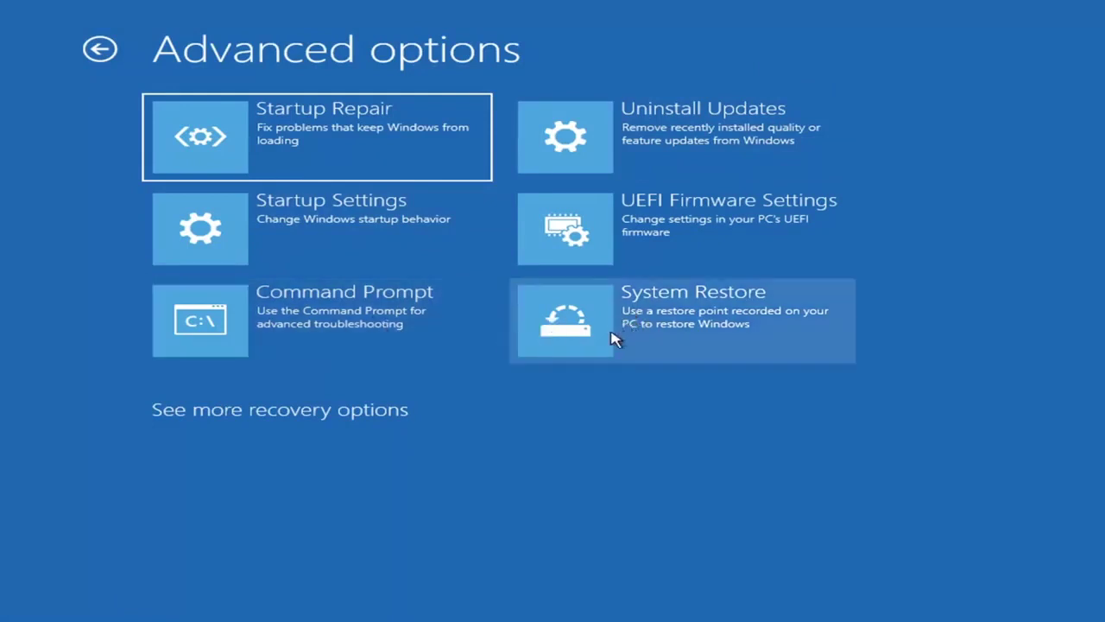
# Restore the system to the "Before Updates" restore point of 7/9/2021 12:37:05 PM, restart the computer and dismiss the completion notice
pyautogui.click(654, 348)
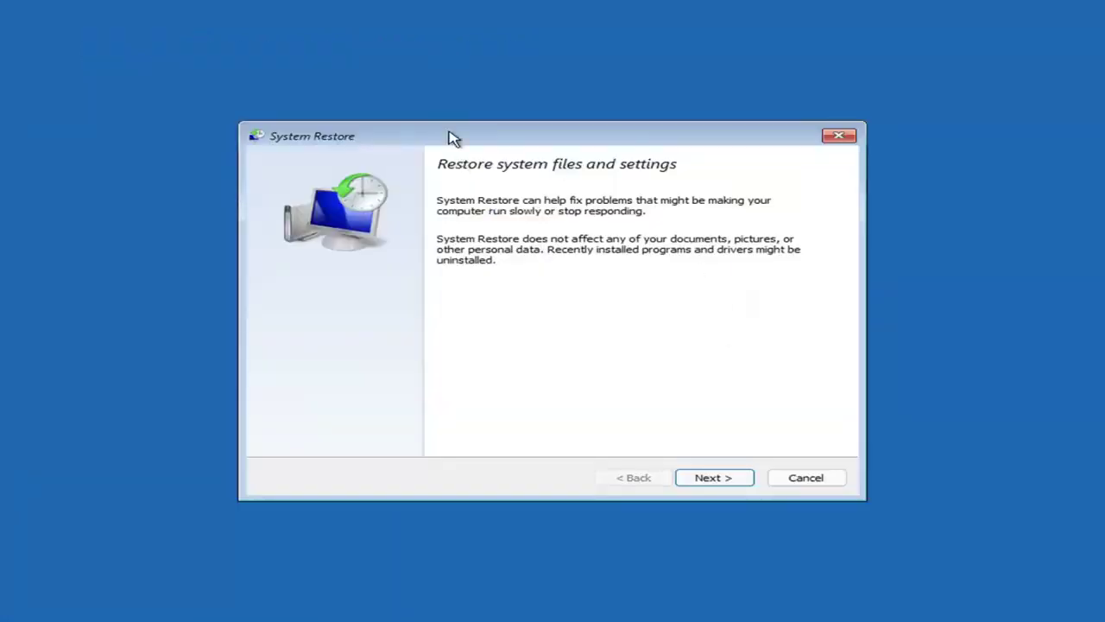
pyautogui.click(701, 477)
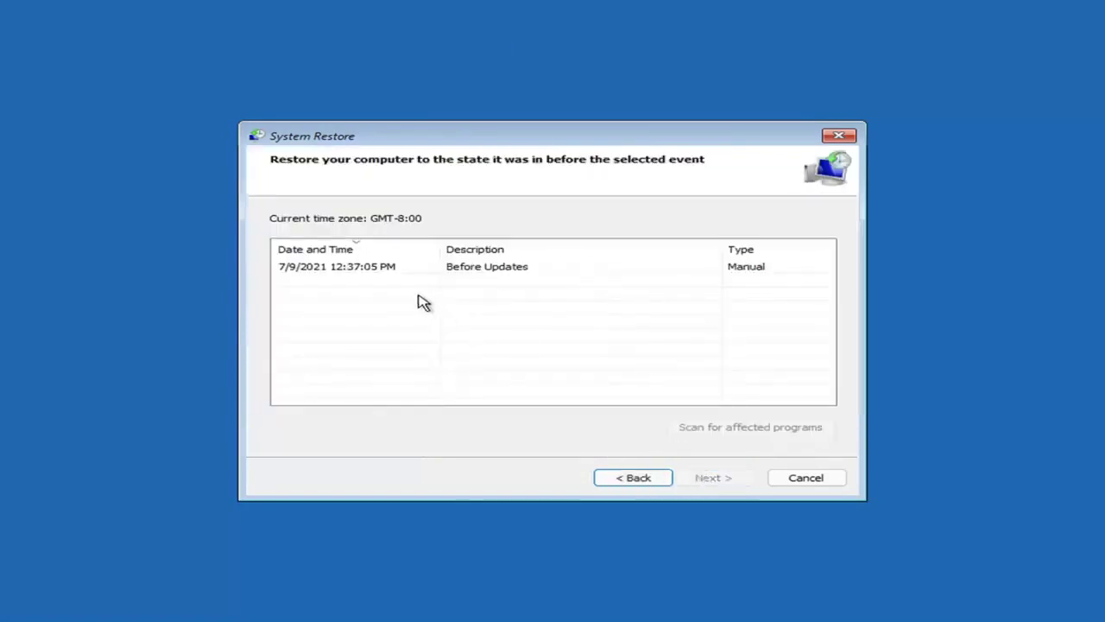
pyautogui.click(342, 273)
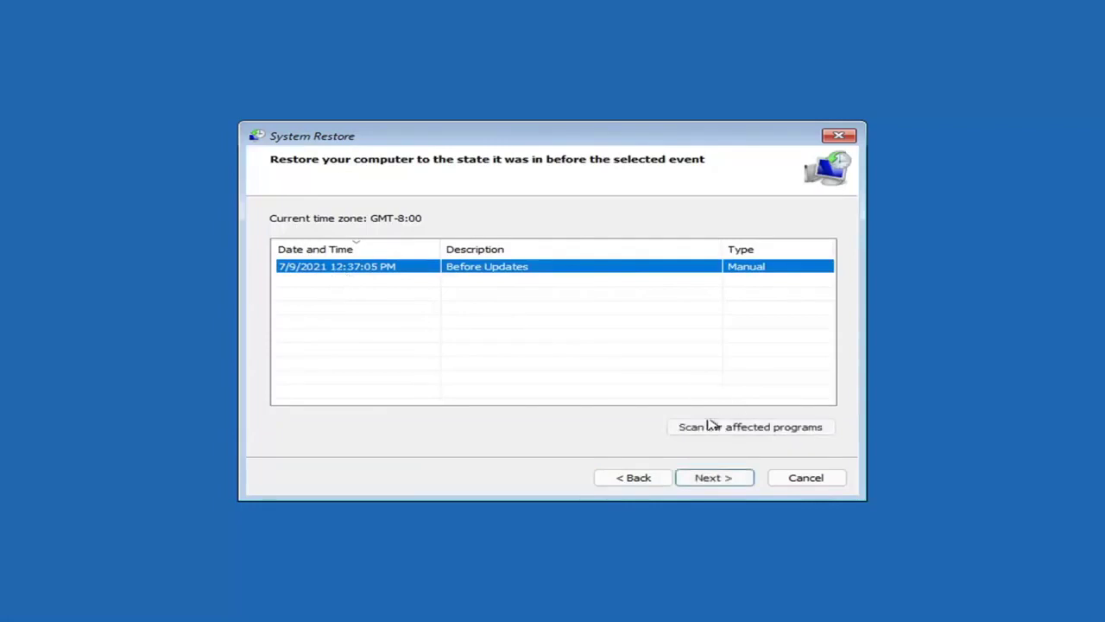
pyautogui.click(726, 480)
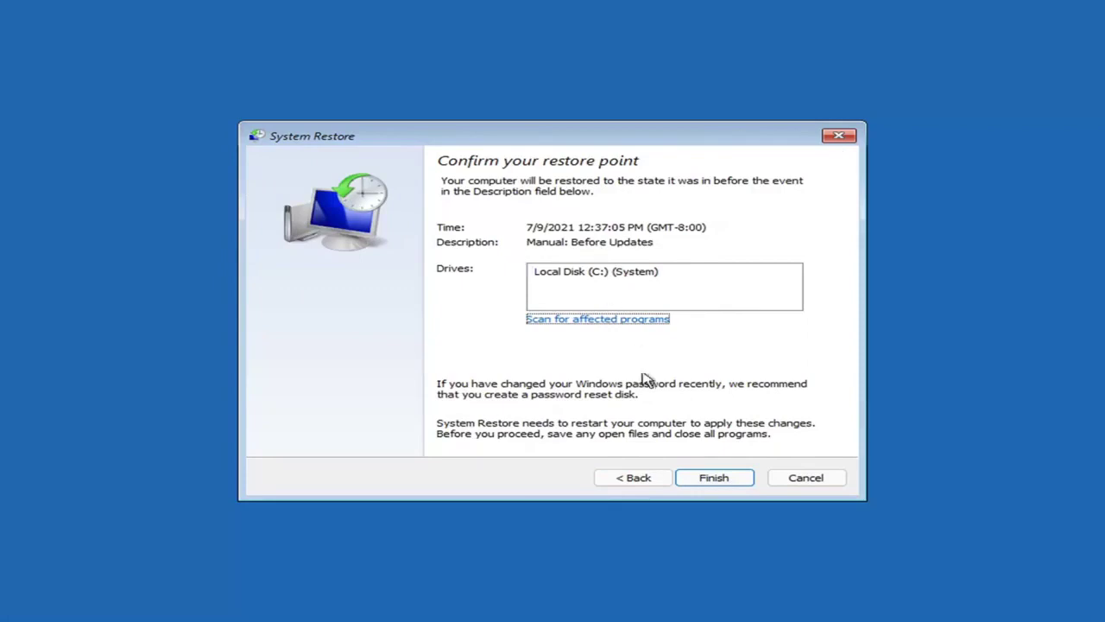
pyautogui.click(711, 480)
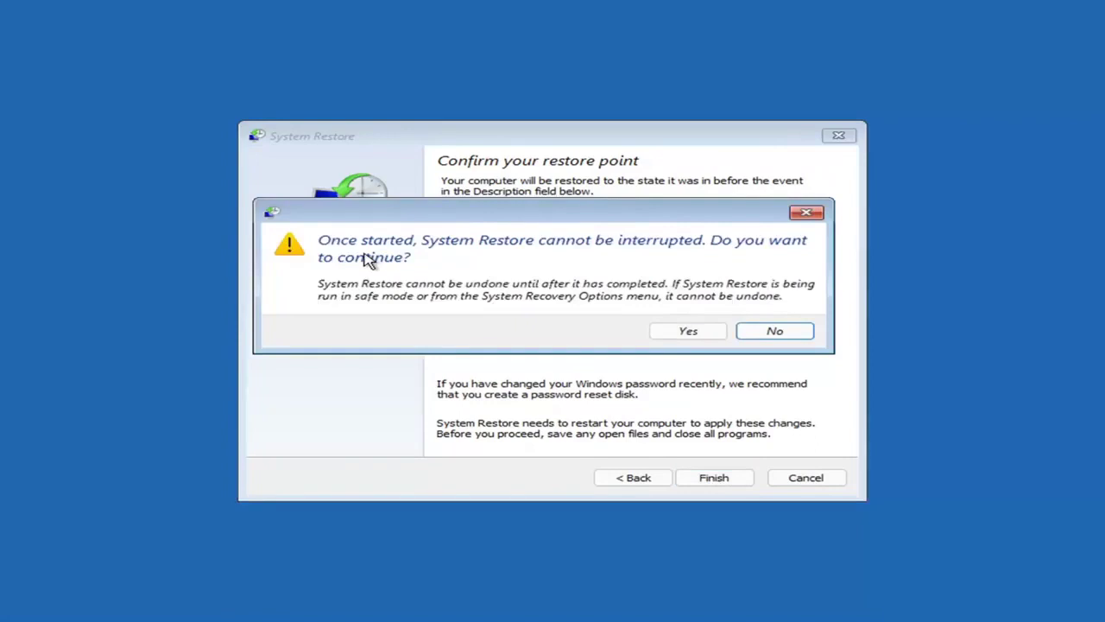
pyautogui.click(688, 335)
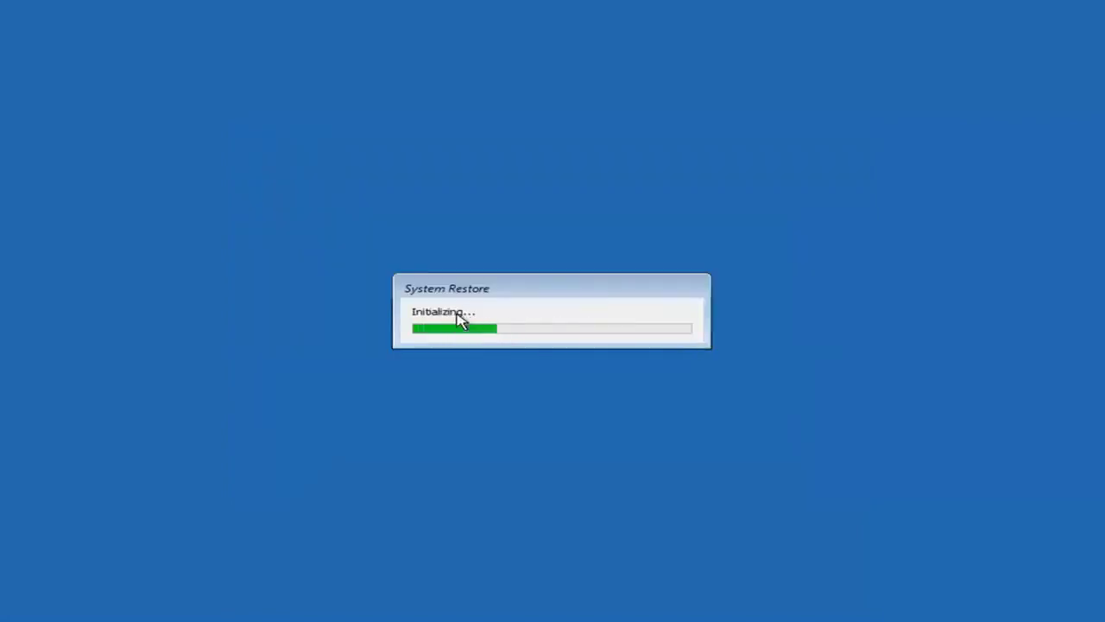
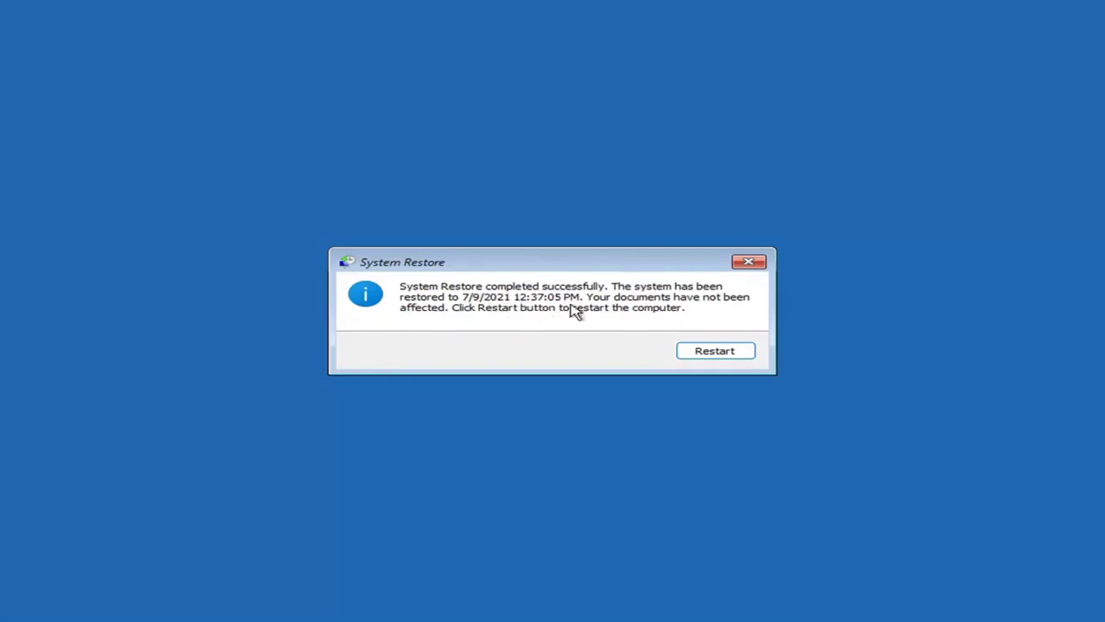
pyautogui.click(710, 356)
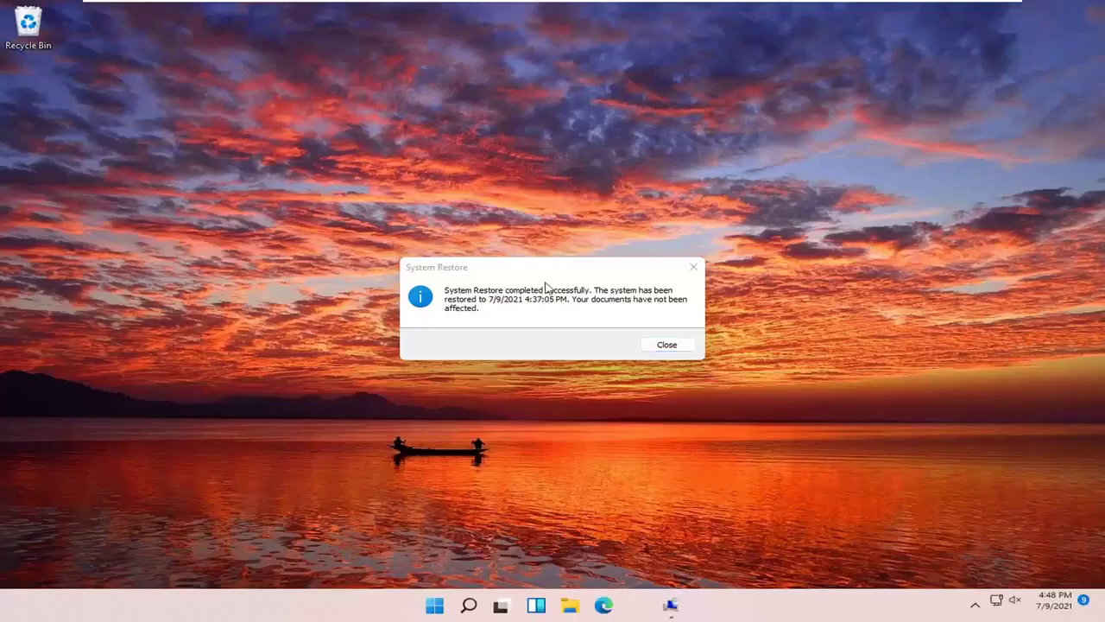
pyautogui.click(693, 267)
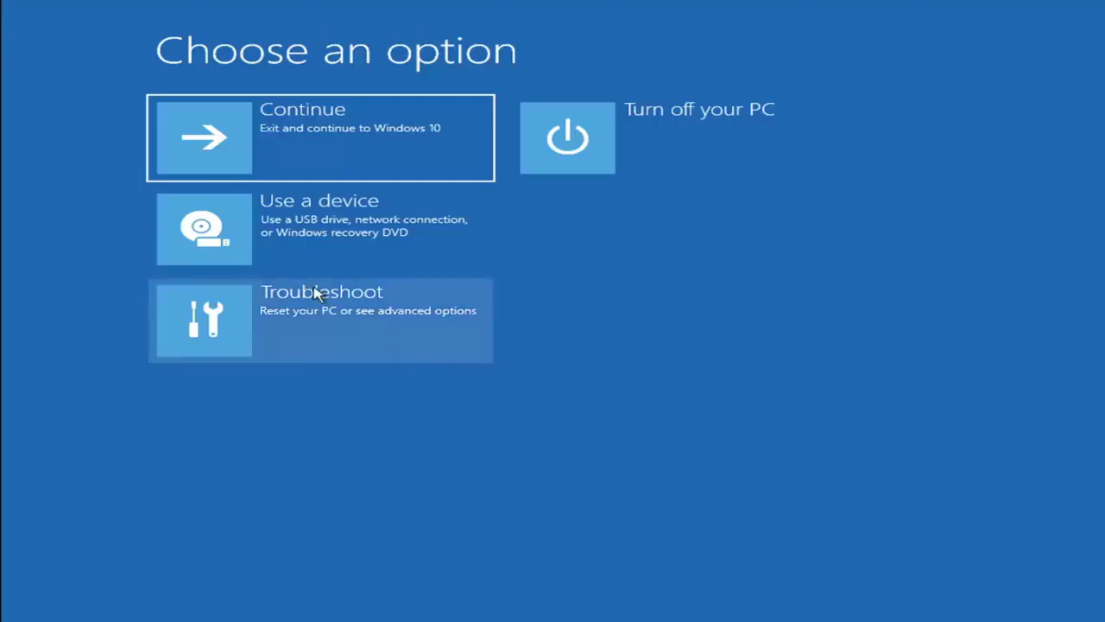
# Review the Reset this PC choices for keeping or removing files, and return to the main recovery options
pyautogui.click(321, 326)
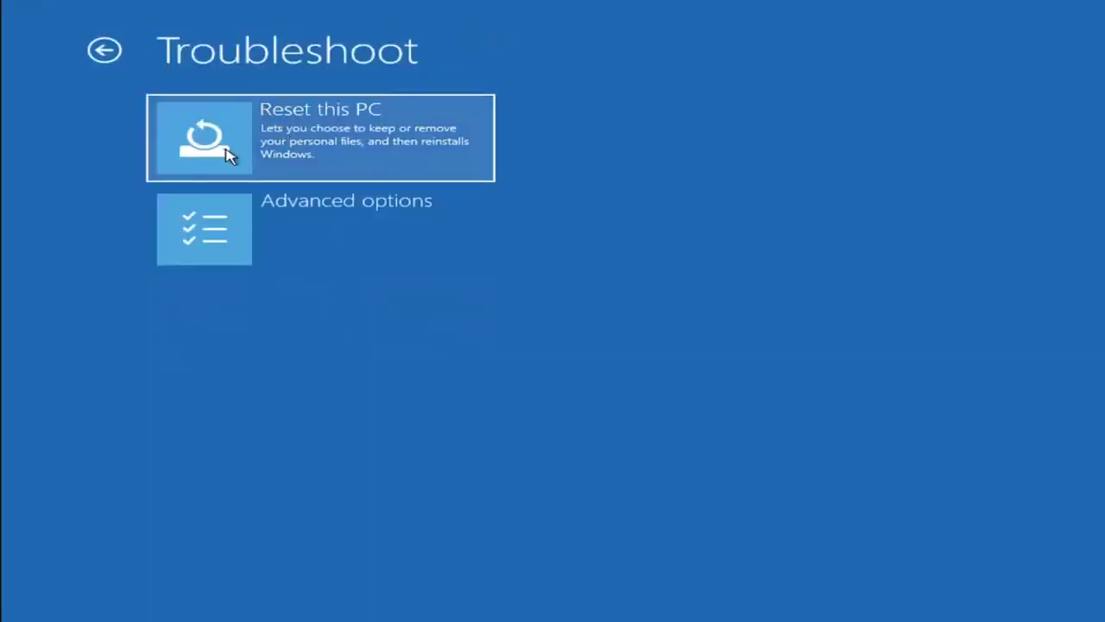
pyautogui.click(366, 158)
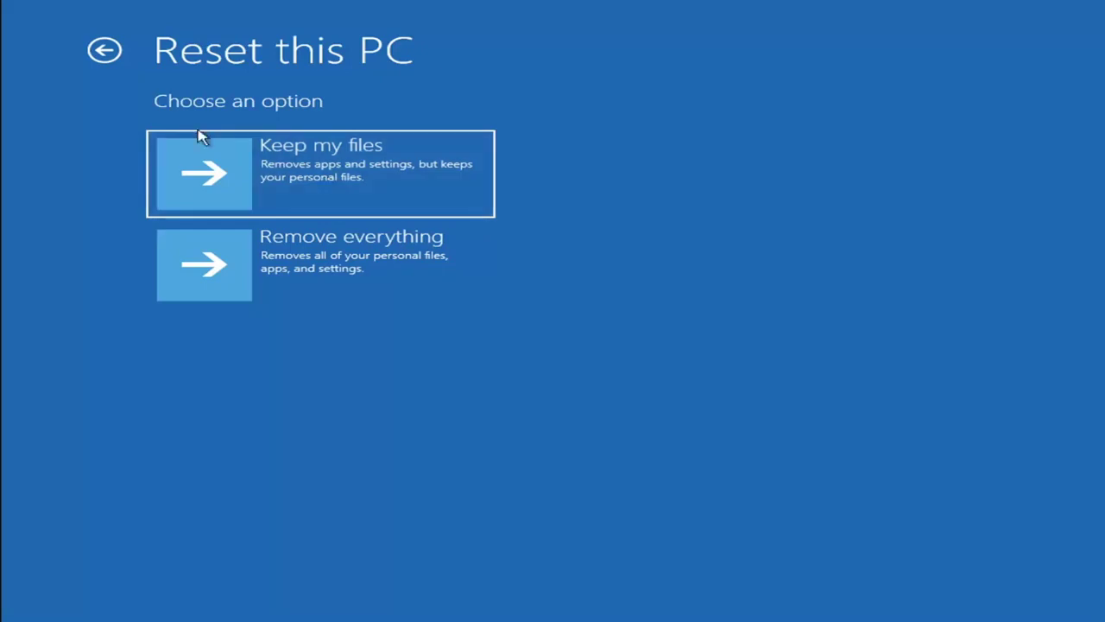
pyautogui.click(105, 50)
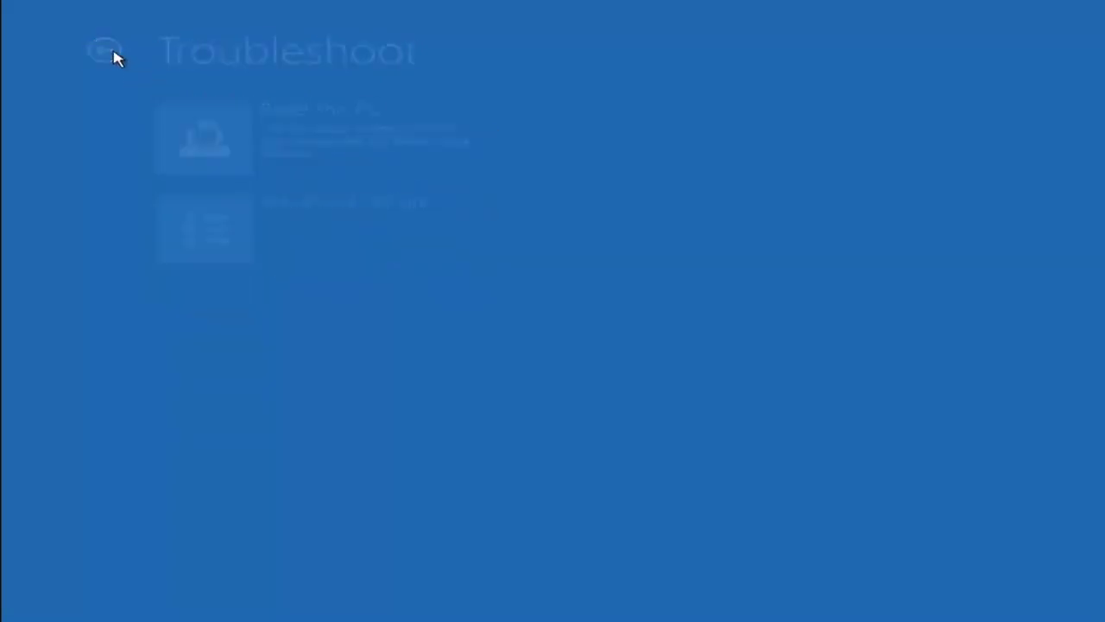
pyautogui.click(113, 50)
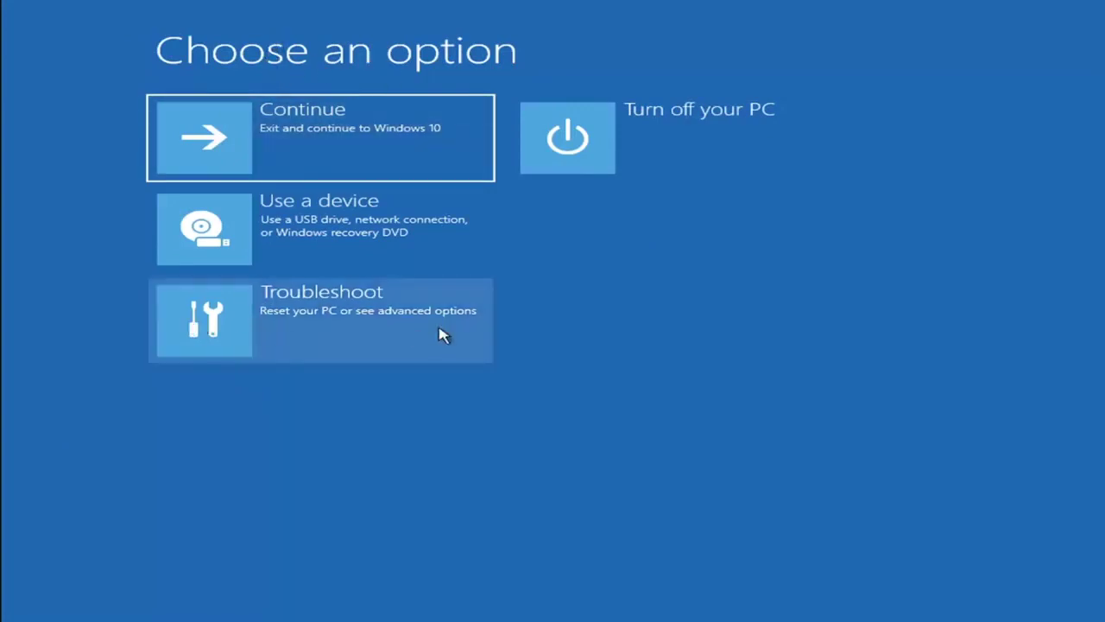
# Open the recovery Command Prompt and list the contents of drive C: with dir
pyautogui.click(337, 323)
pyautogui.click(333, 239)
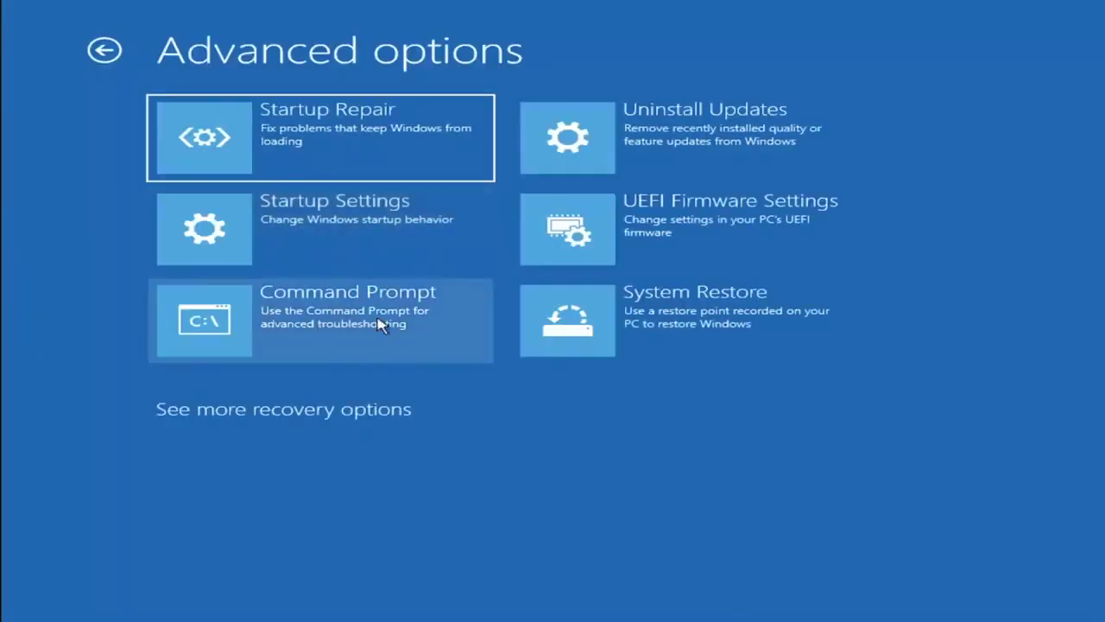
pyautogui.click(267, 323)
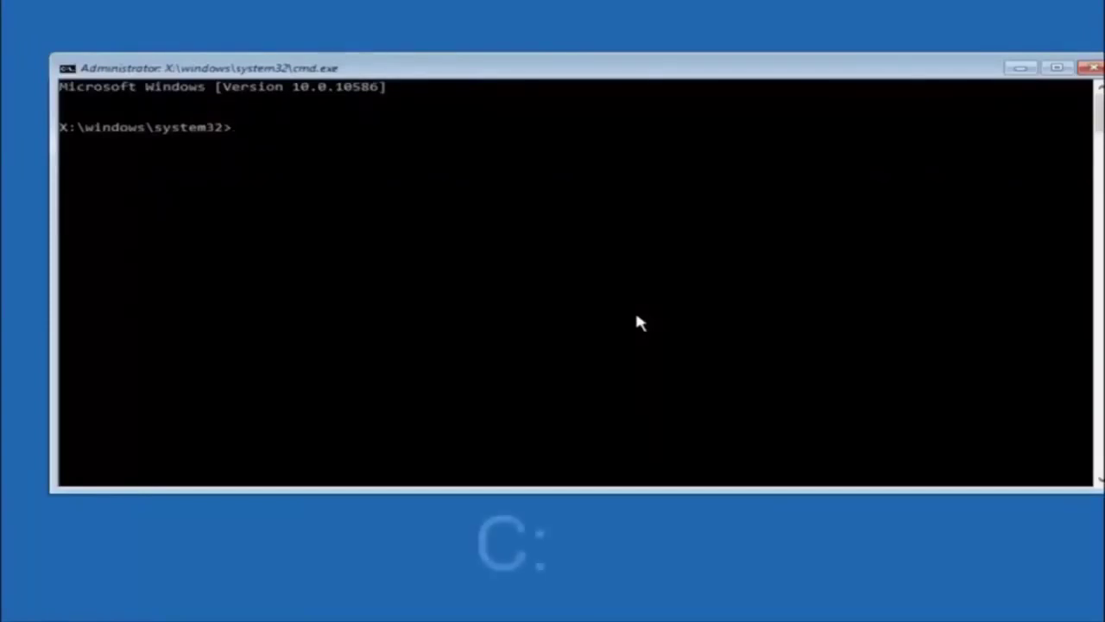
pyautogui.write('c:')
pyautogui.press('Return')
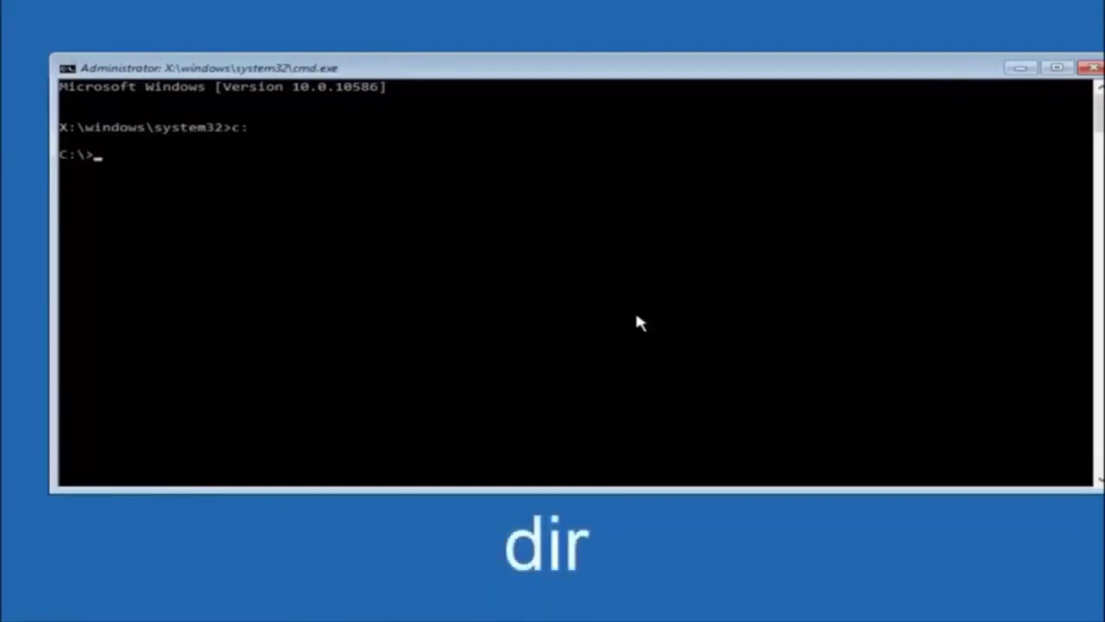
pyautogui.write('dir')
pyautogui.press('Return')
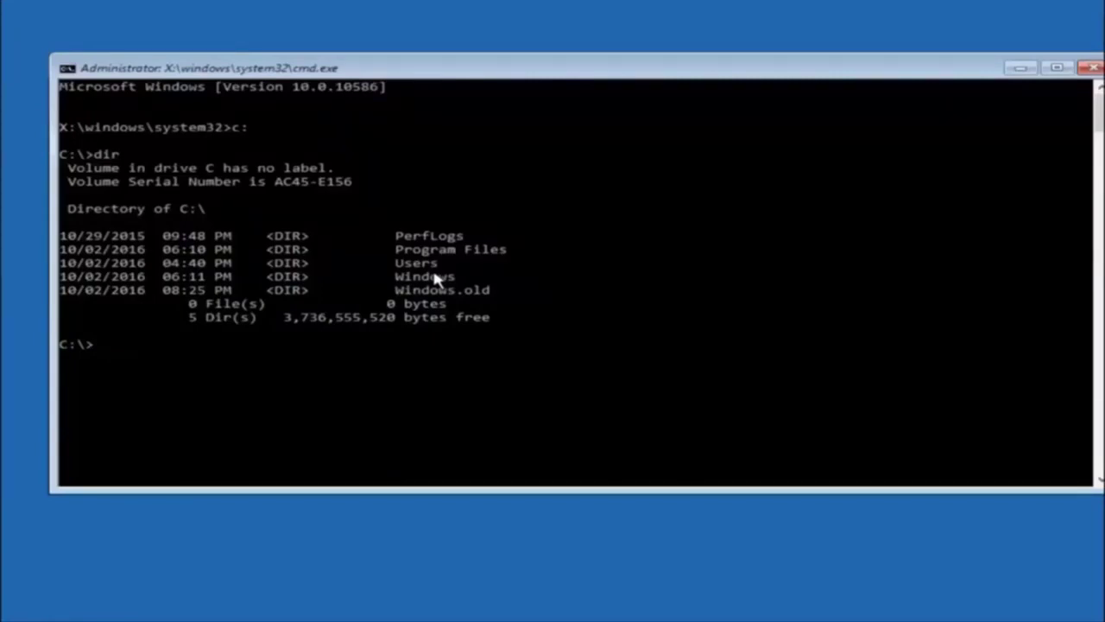
# Create a folder named backup in \windows\system32\config and copy all files (*.*) from config into it
pyautogui.write('cd \\windows\\system32\\config')
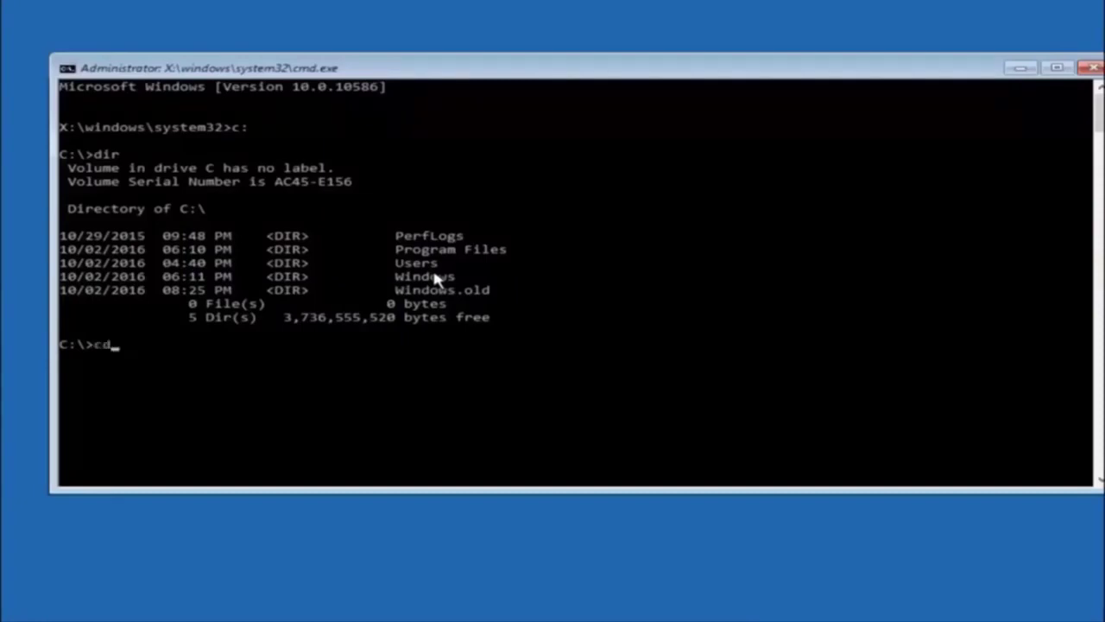
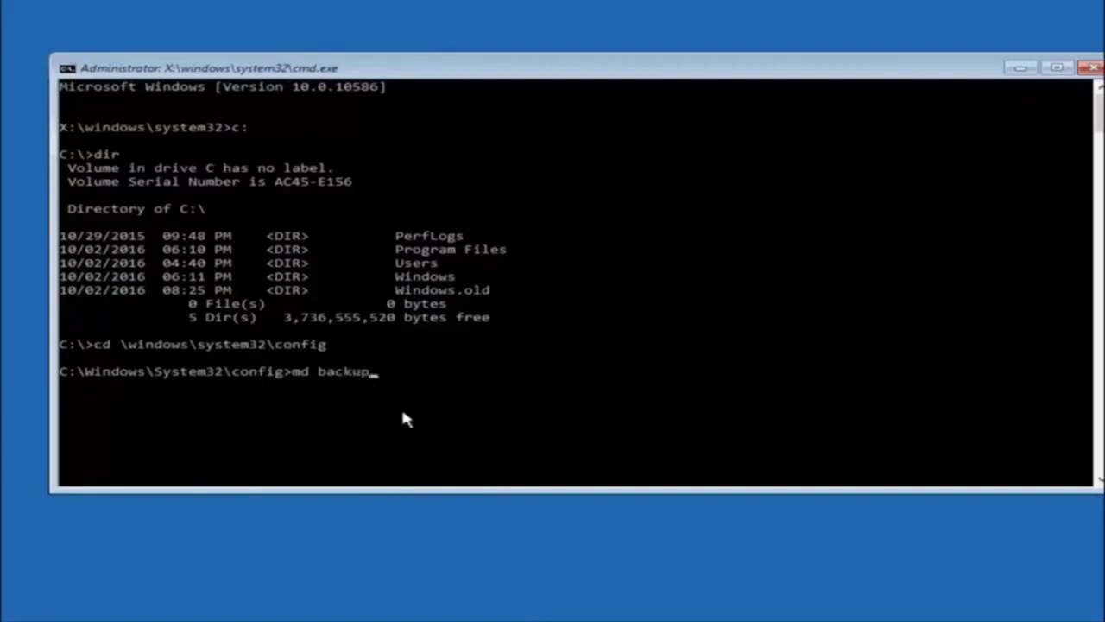
pyautogui.press('Return')
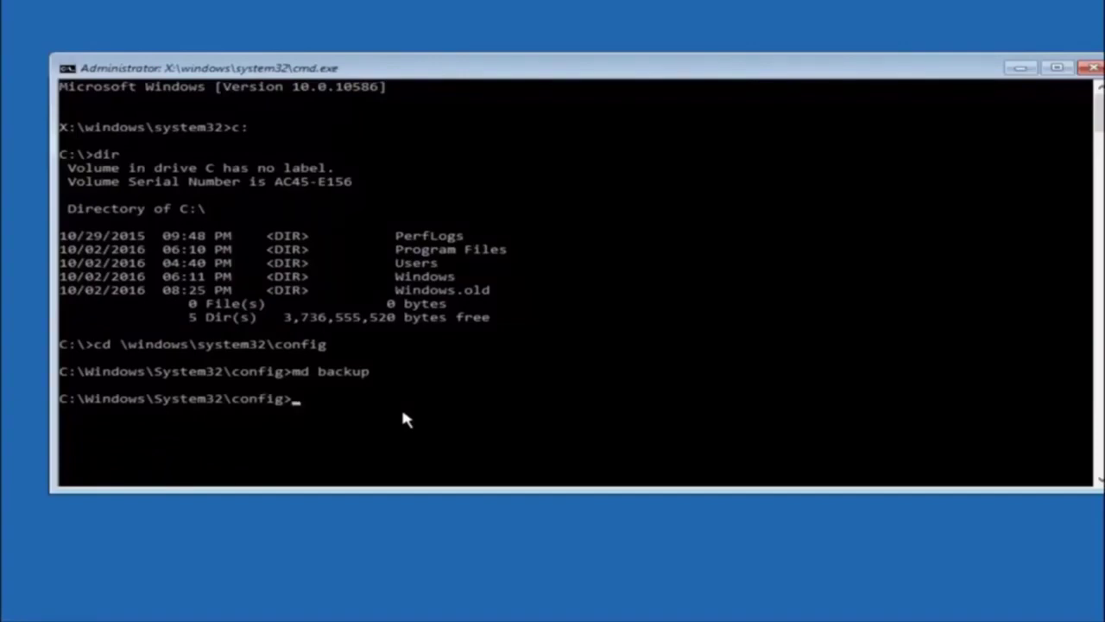
pyautogui.write('copy *.*')
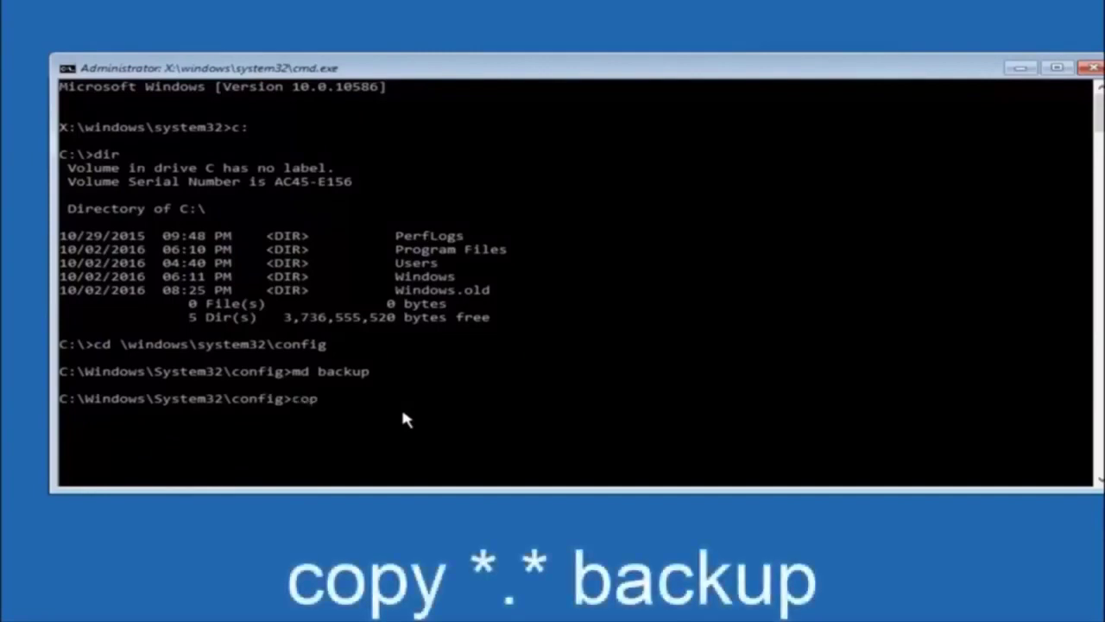
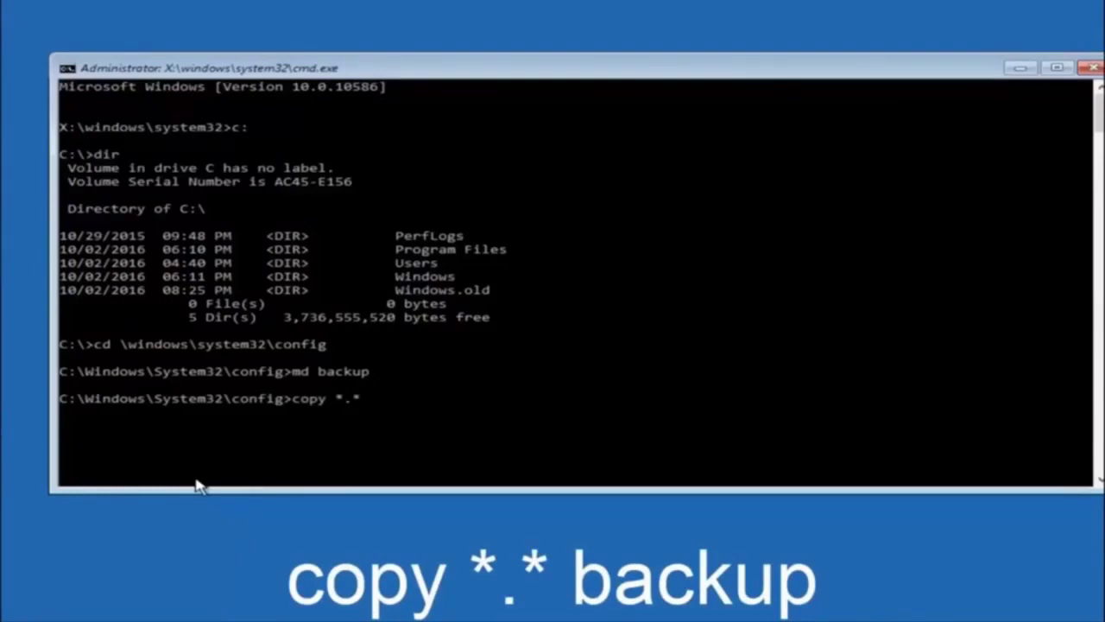
pyautogui.write('backup')
pyautogui.press('Return')
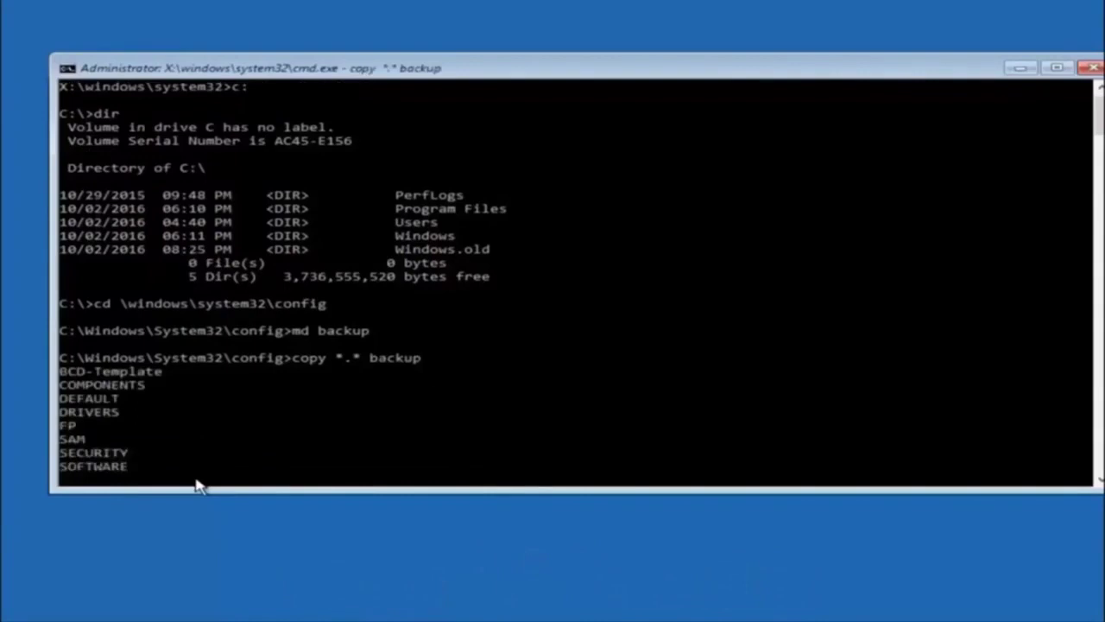
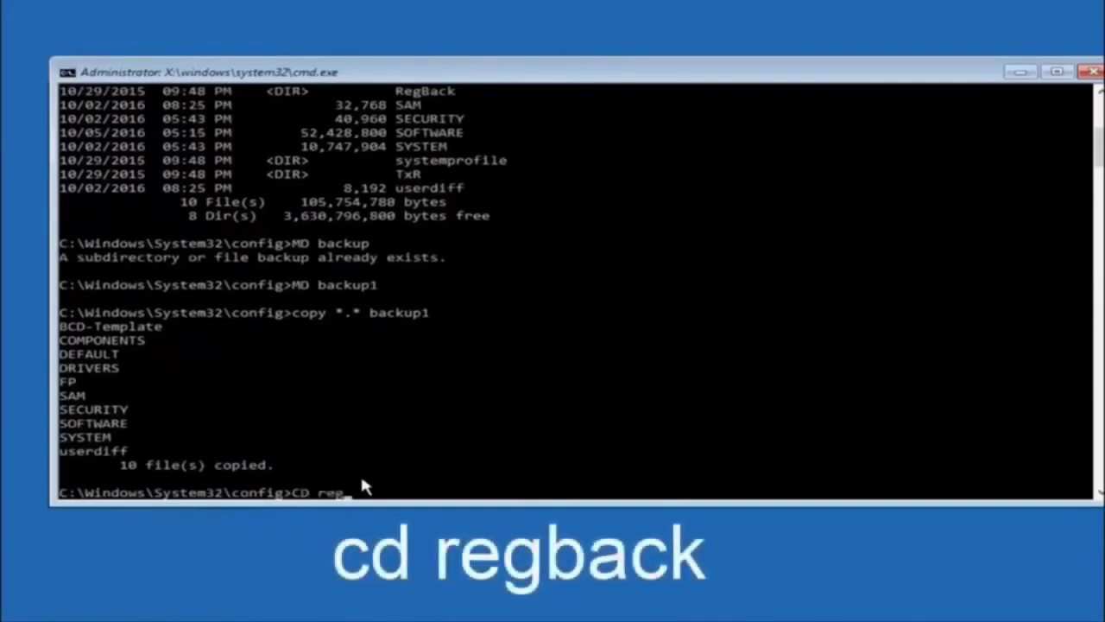
# Change into the regback folder inside config and list its contents with dir
pyautogui.write('back')
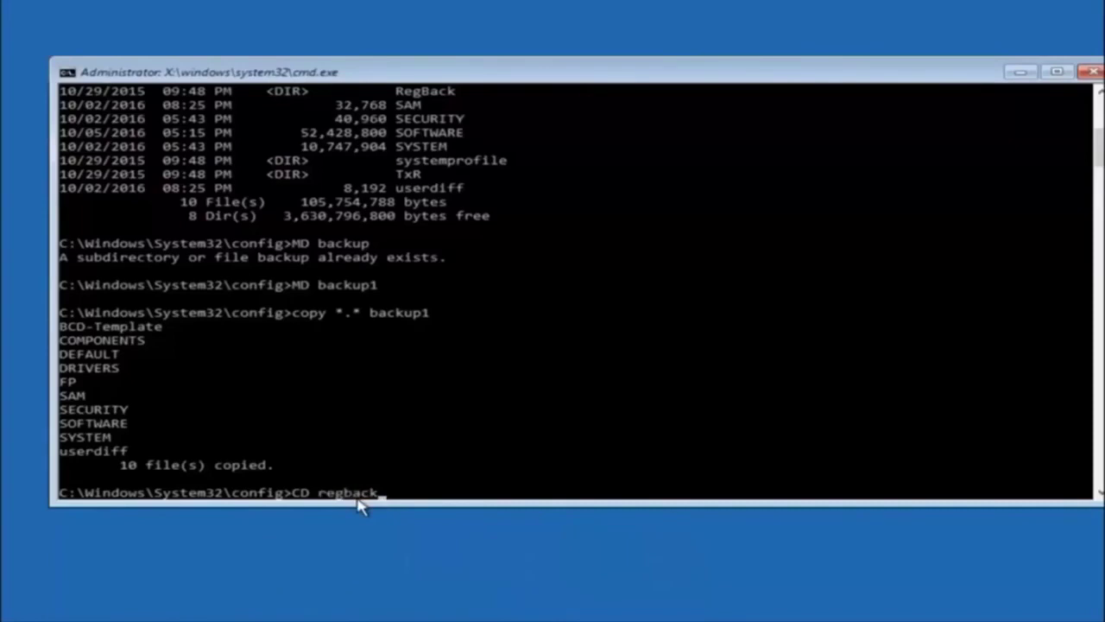
pyautogui.press('Return')
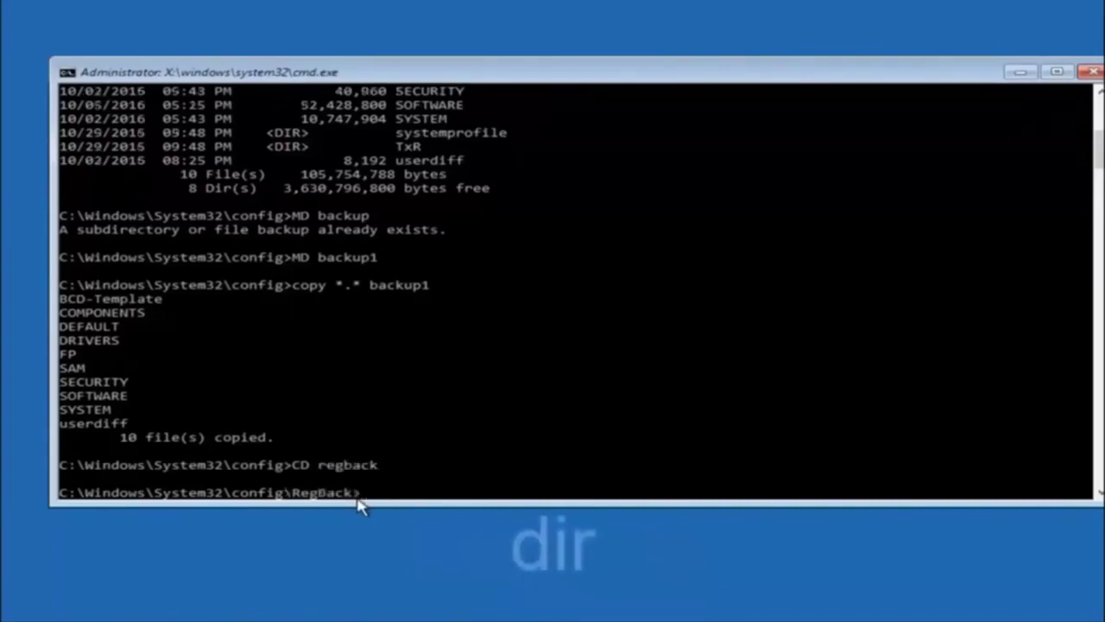
pyautogui.write('dir')
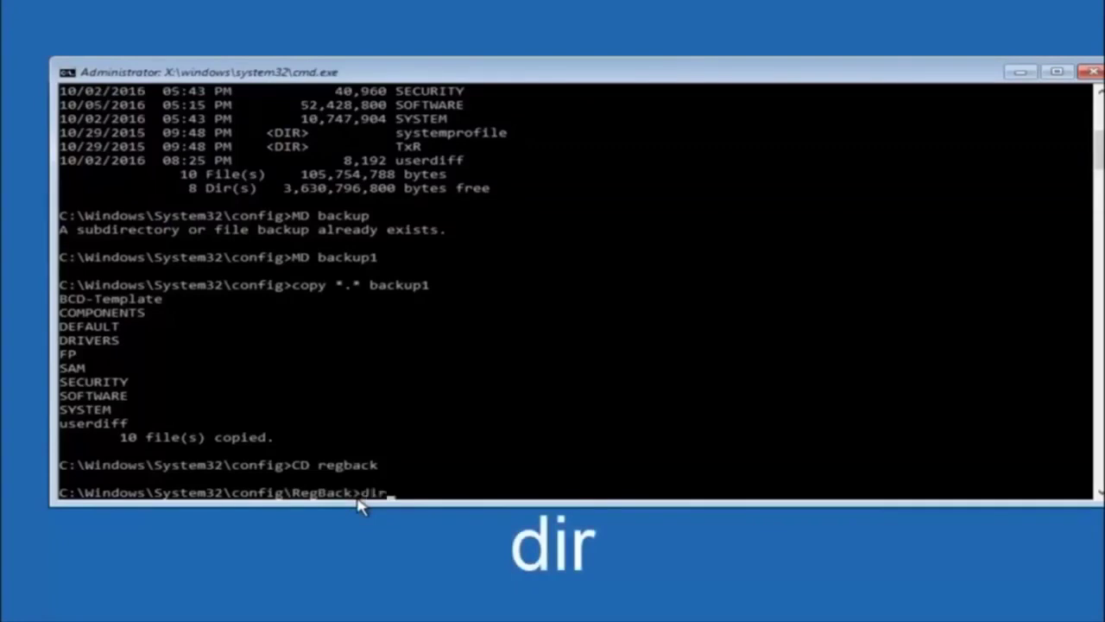
pyautogui.press('Return')
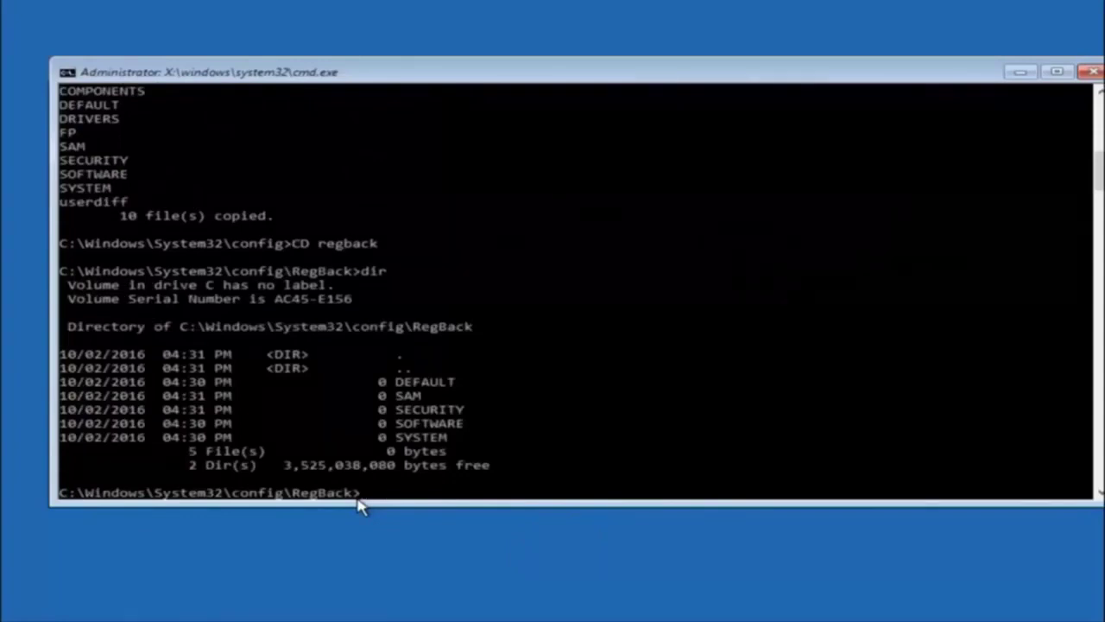
# Copy all regback files into the parent config folder with copy *.* .., answering A to overwrite all existing files
pyautogui.write('copy')
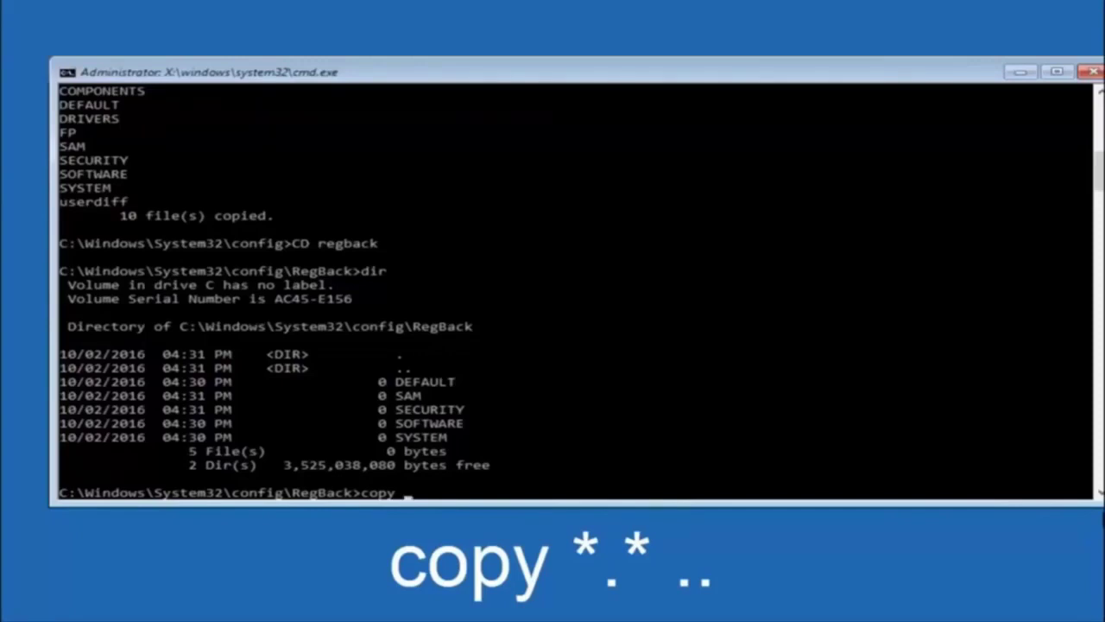
pyautogui.click(413, 499)
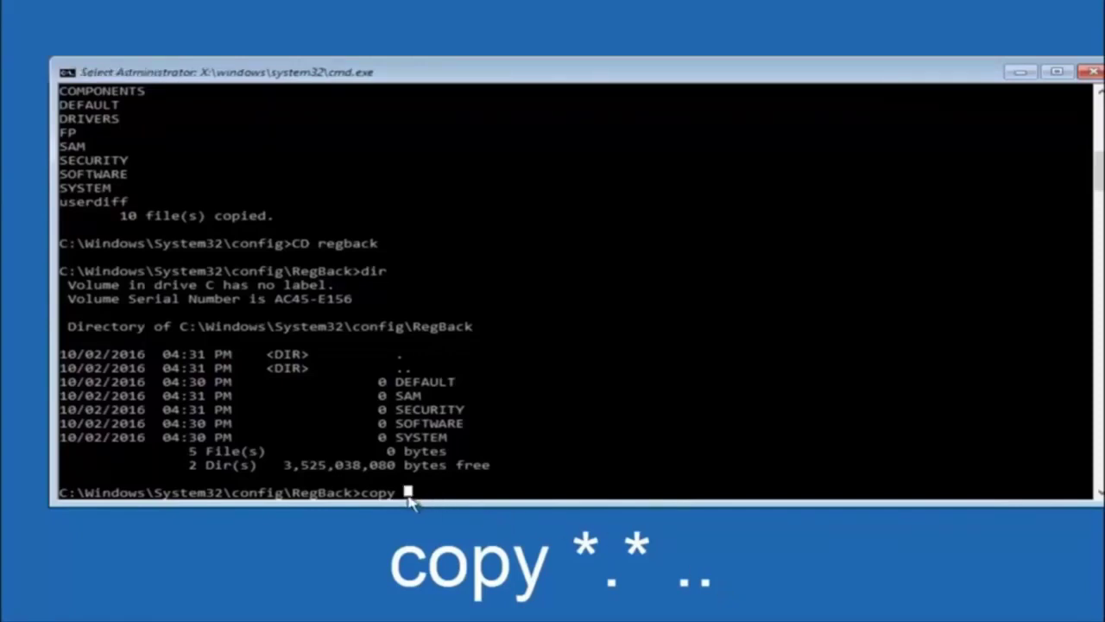
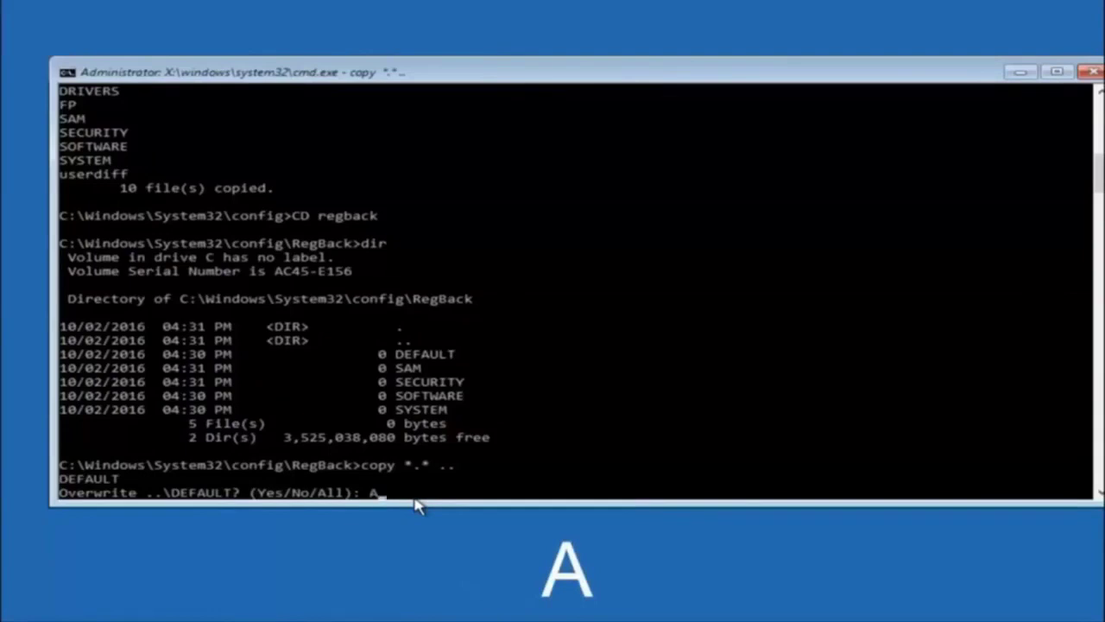
pyautogui.press('Return')
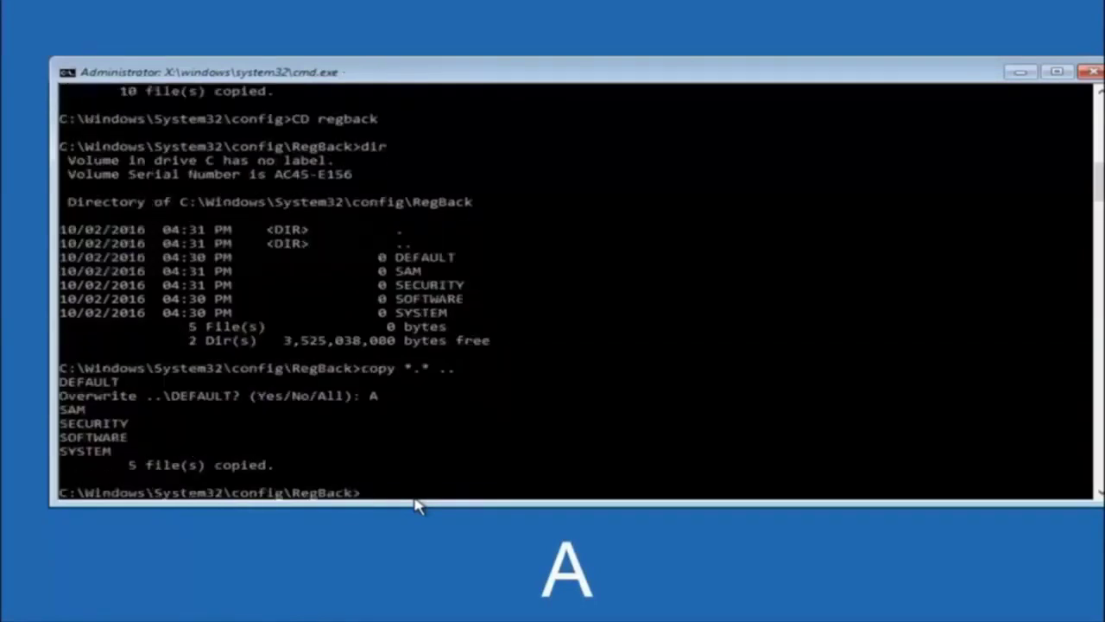